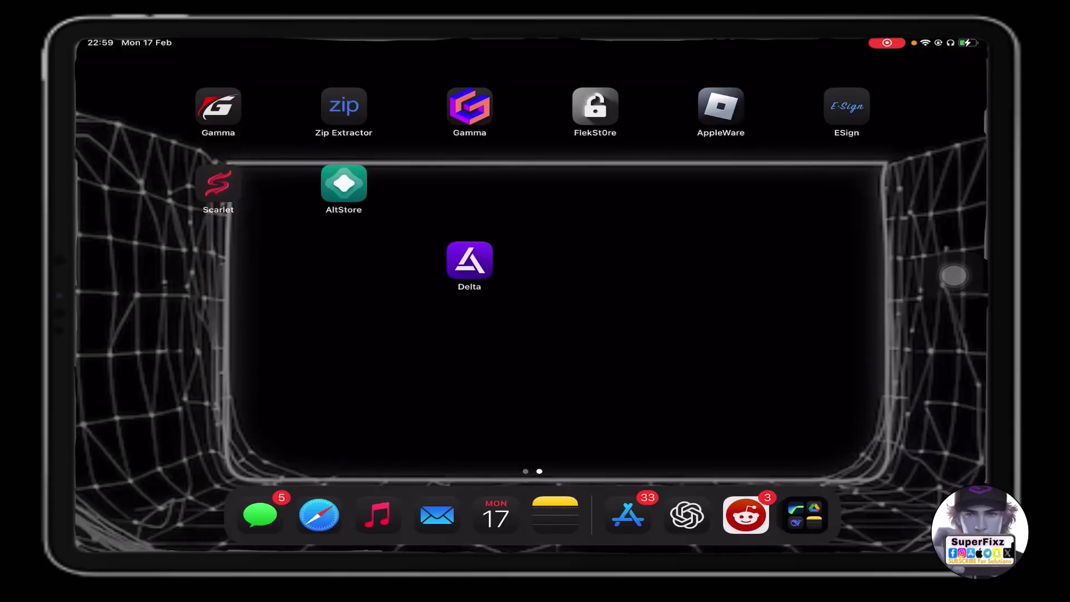
Reopen Safari and show the Google results for 'flycast ipa', with the keyboard dismissed
{"action": "left_click", "coordinate": [318, 515]}
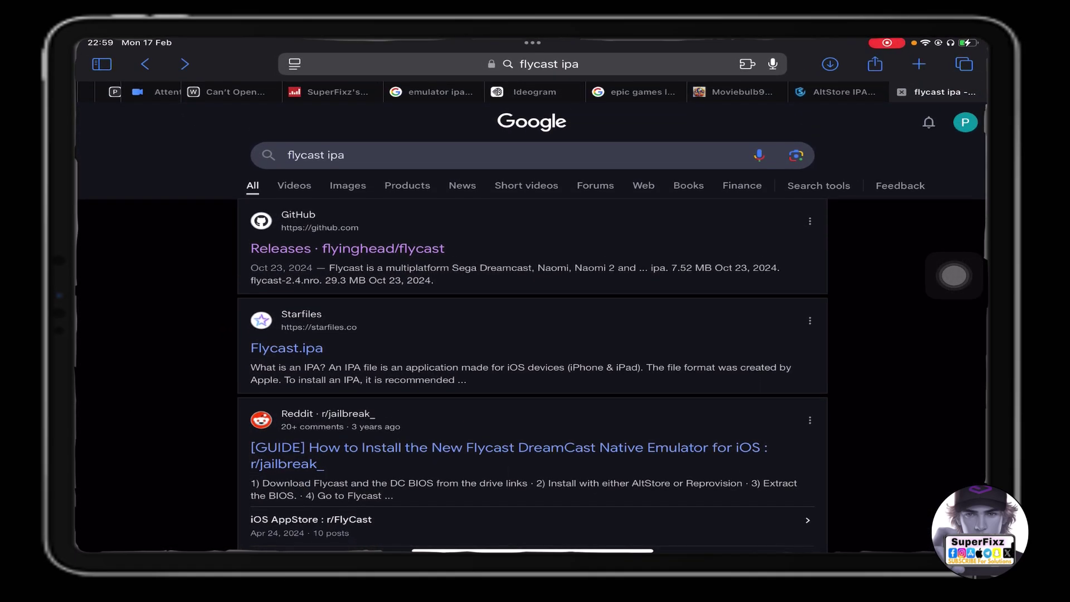
{"action": "left_click_drag", "start_coordinate": [533, 550], "coordinate": [533, 352]}
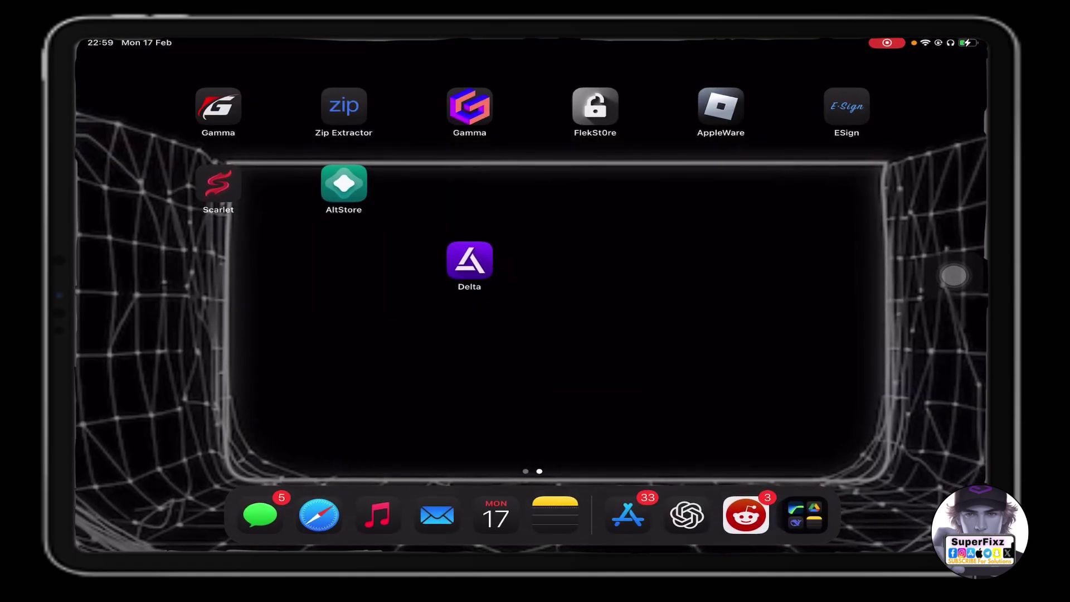
{"action": "left_click", "coordinate": [318, 515]}
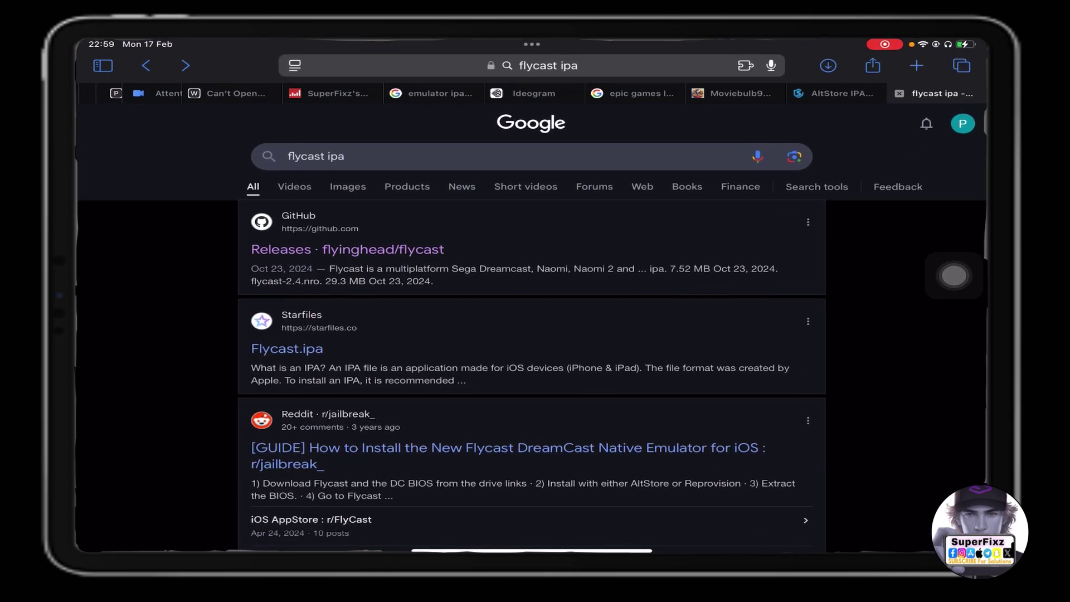
{"action": "left_click", "coordinate": [535, 154]}
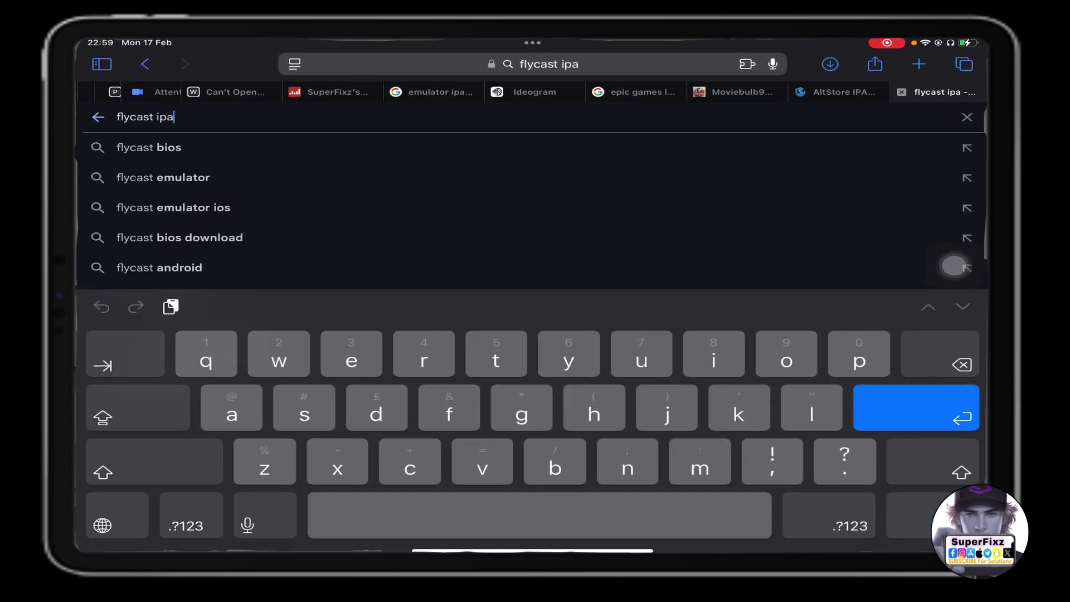
{"action": "key", "text": "Return"}
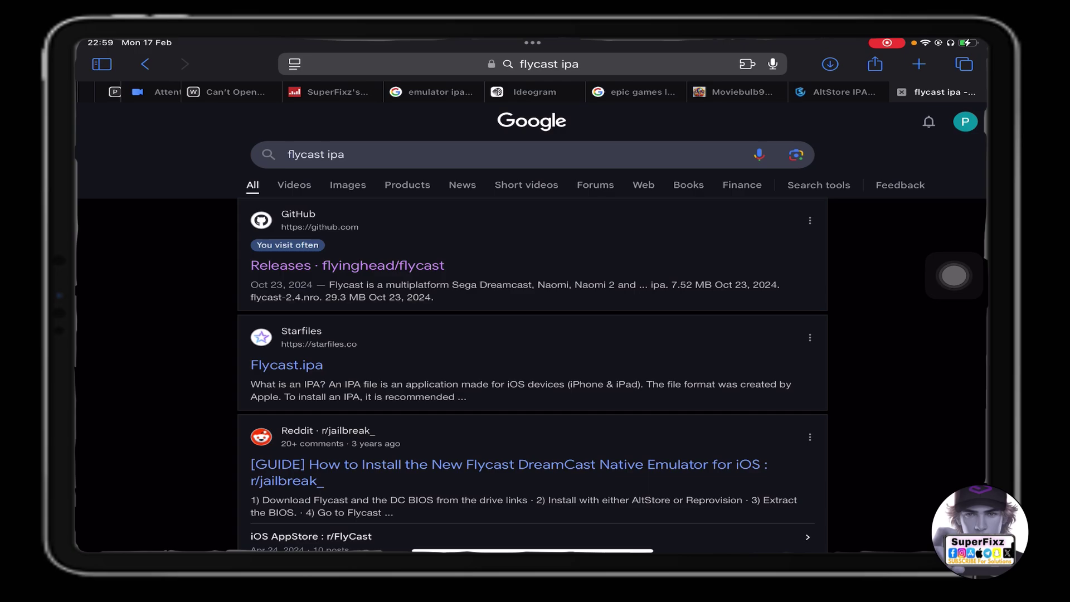
Download Flycast-2.4.ipa from the flyinghead/flycast v2.4 release and open it in another app
{"action": "left_click", "coordinate": [349, 265]}
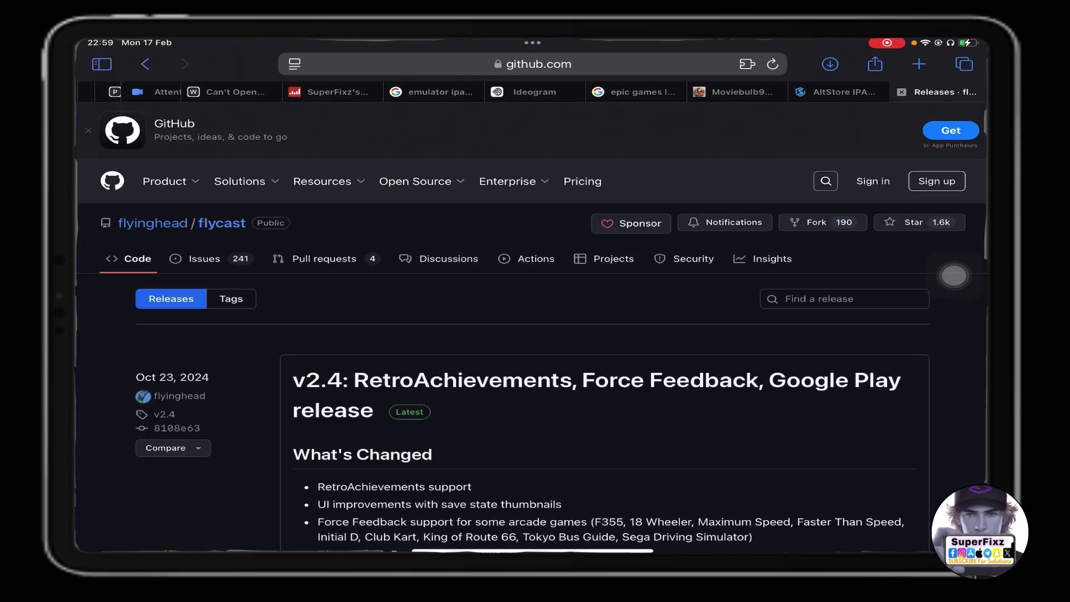
{"action": "scroll", "coordinate": [531, 335], "scroll_direction": "down", "scroll_amount": 5}
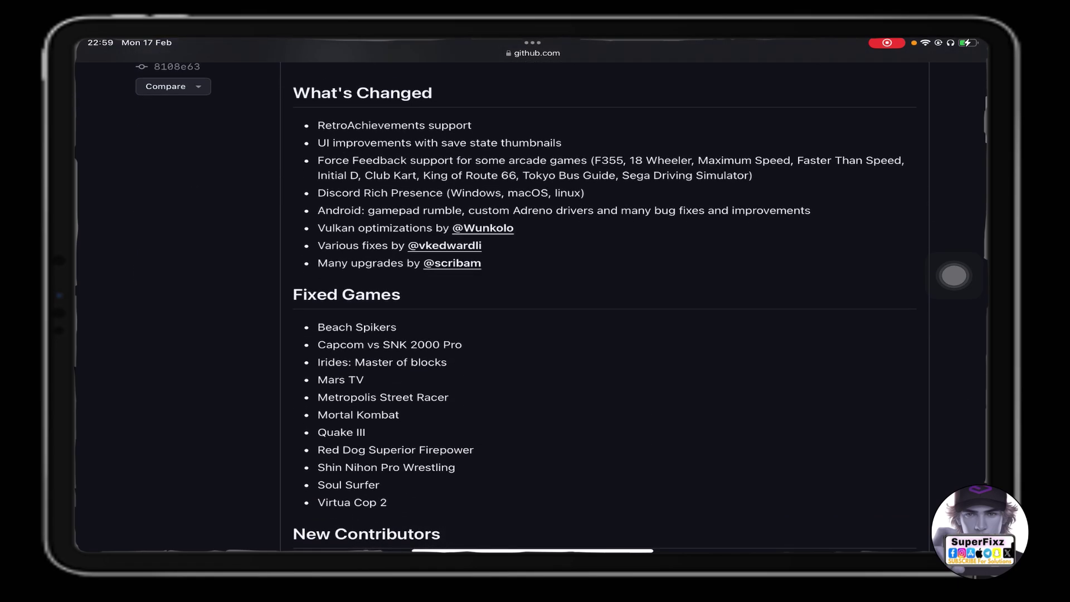
{"action": "scroll", "coordinate": [531, 334], "scroll_direction": "down", "scroll_amount": 5}
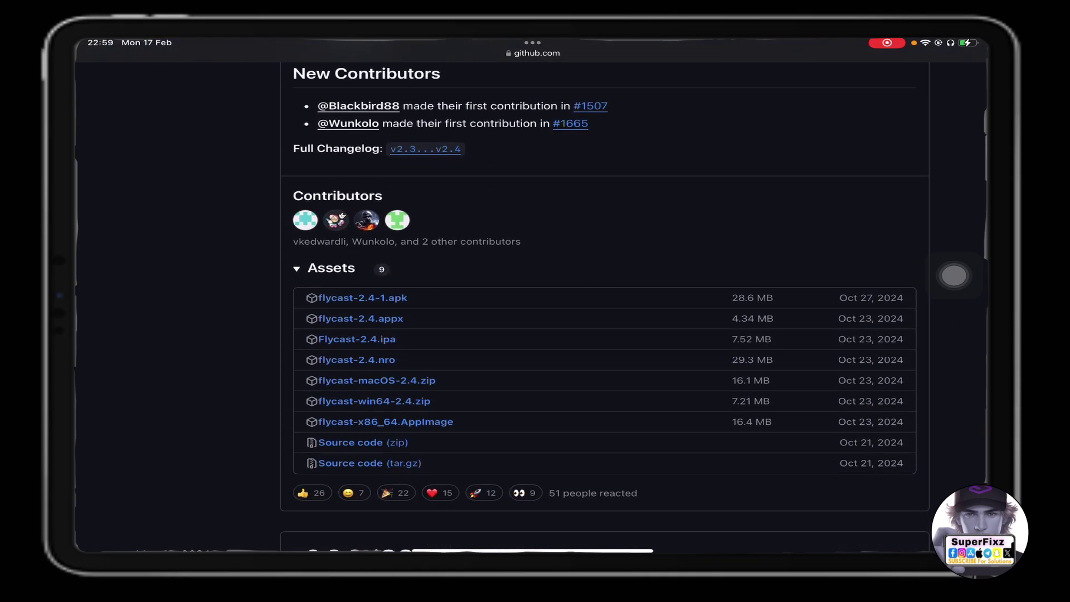
{"action": "scroll", "coordinate": [954, 275], "scroll_direction": "down", "scroll_amount": 1}
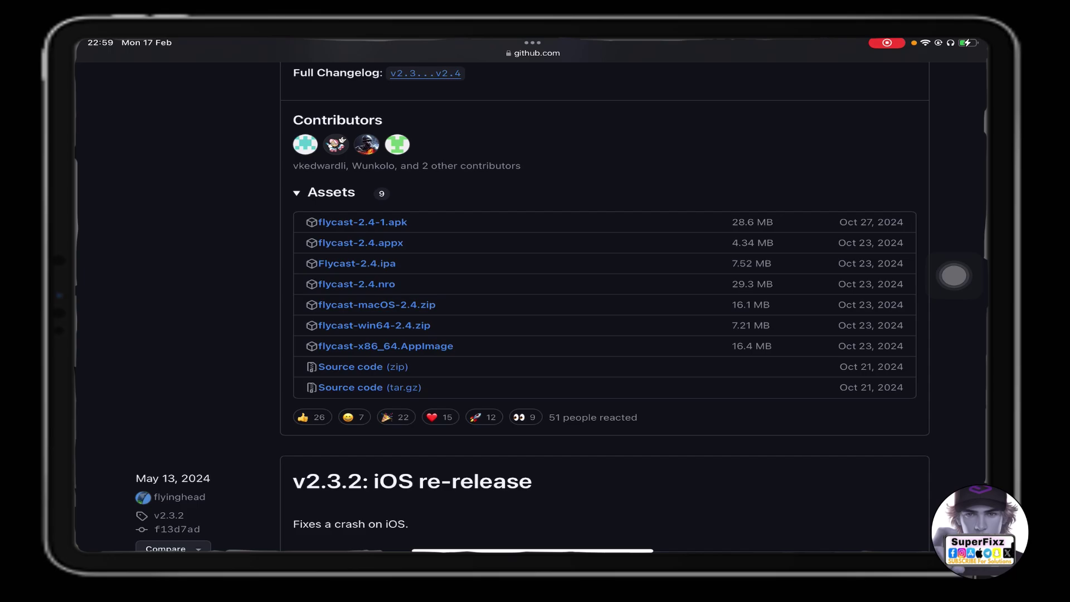
{"action": "left_click", "coordinate": [356, 263]}
{"action": "scroll", "coordinate": [954, 276], "scroll_direction": "up", "scroll_amount": 5}
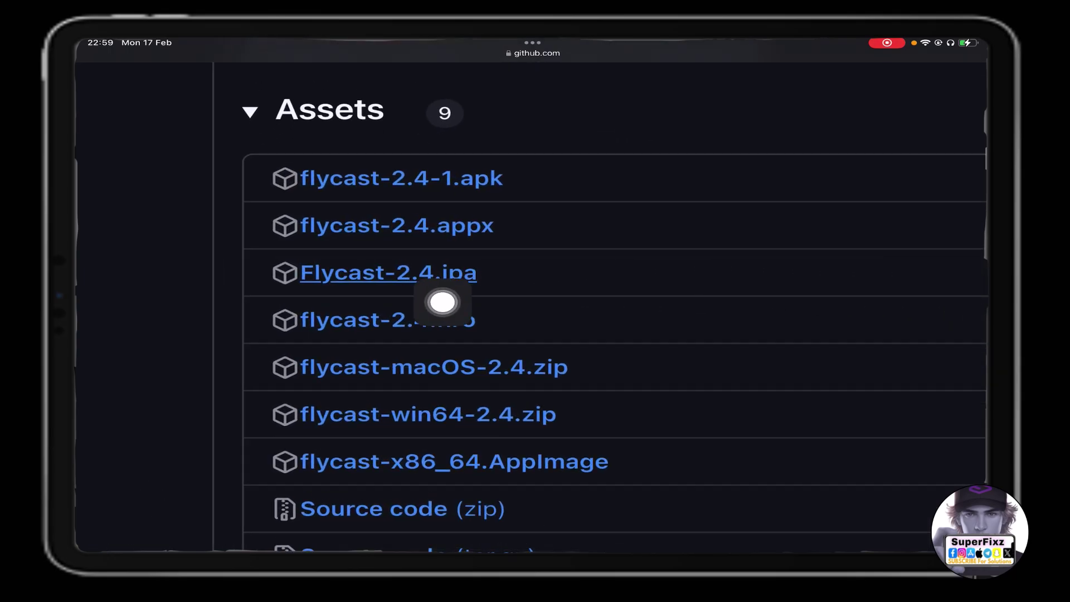
{"action": "left_click", "coordinate": [453, 283]}
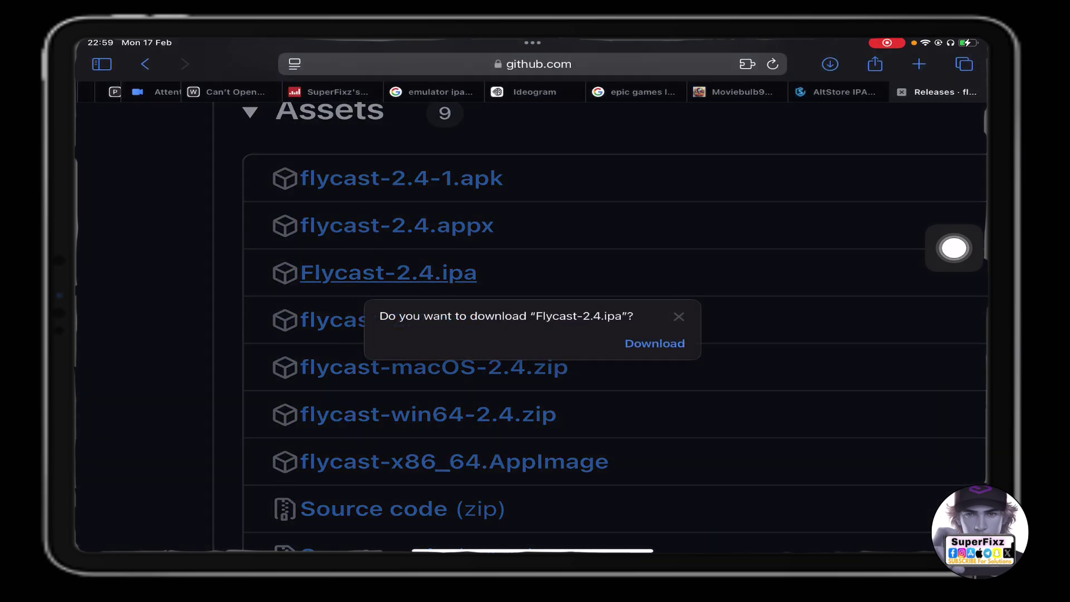
{"action": "left_click", "coordinate": [655, 344]}
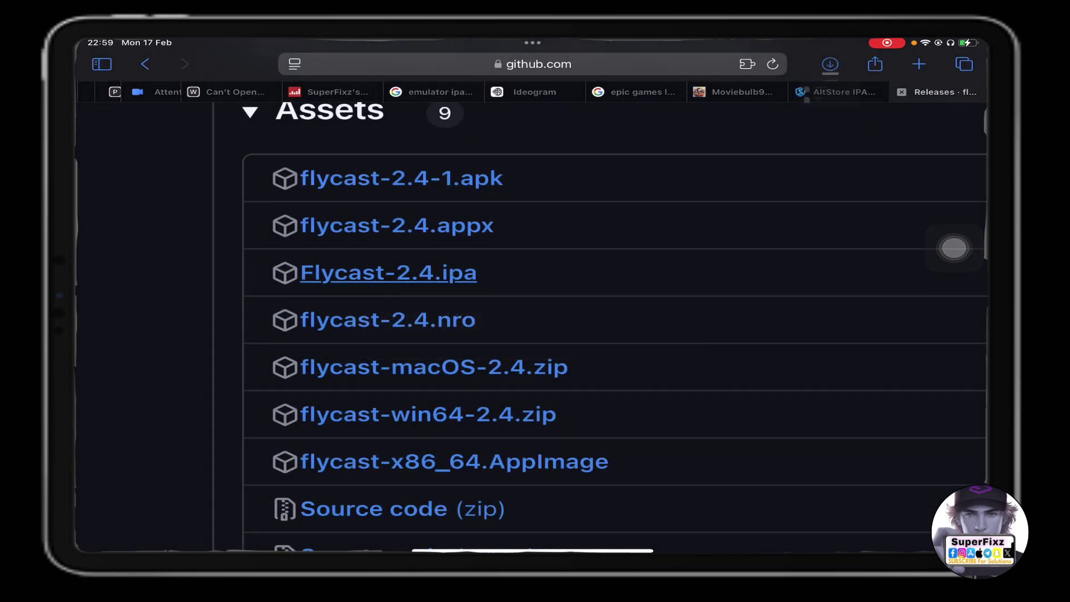
{"action": "left_click", "coordinate": [829, 64]}
{"action": "left_click", "coordinate": [788, 134]}
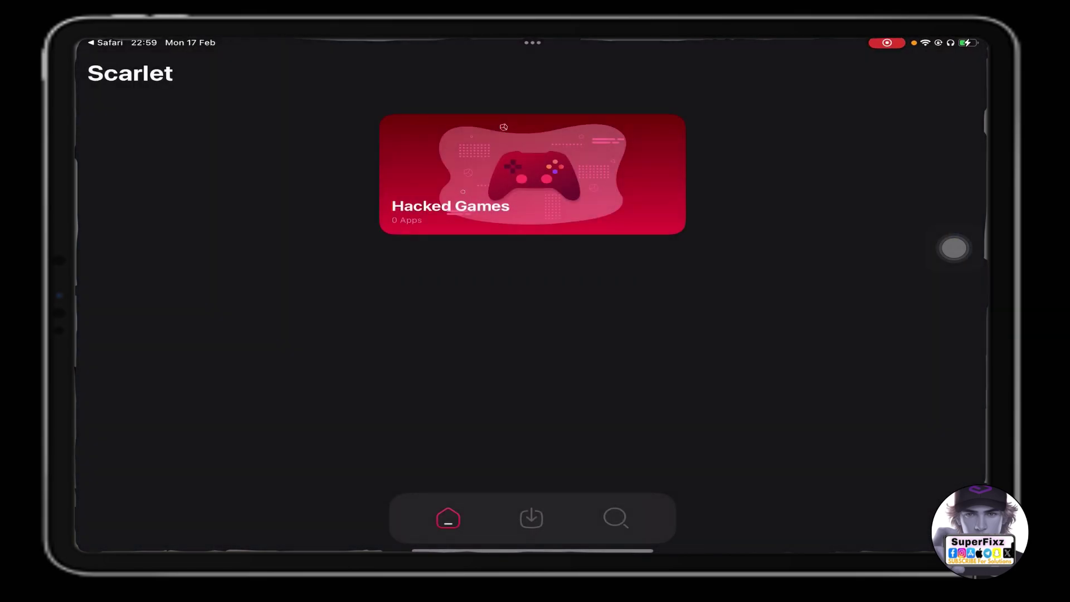
Close Scarlet and return to the iPad home screen
{"action": "left_click_drag", "start_coordinate": [532, 551], "coordinate": [532, 335]}
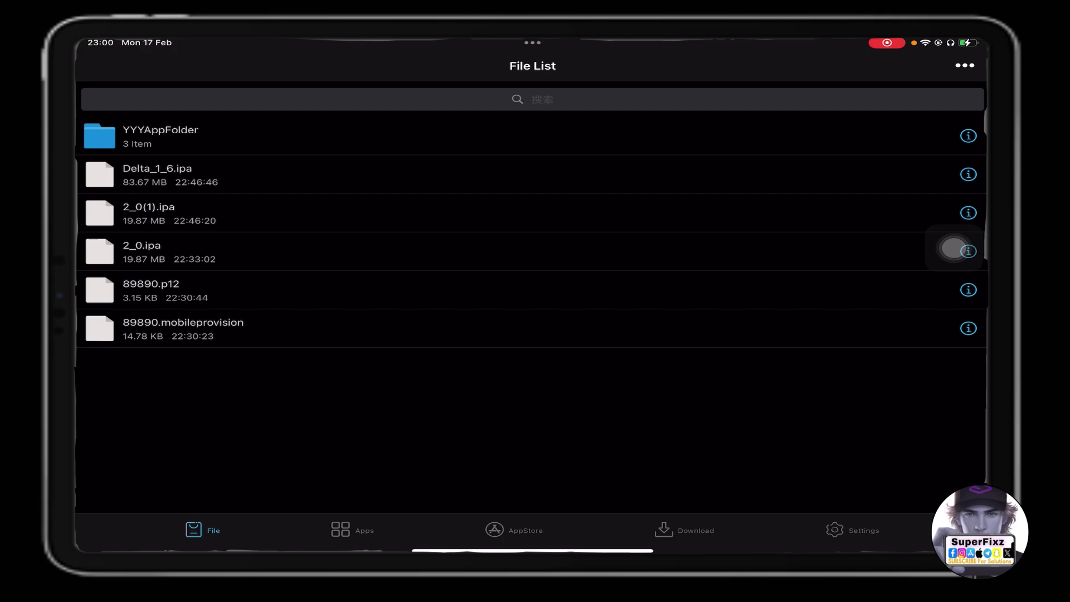
Import Flycast-2.4.ipa from the iPad's Recents into ESign's File List
{"action": "left_click", "coordinate": [964, 65]}
{"action": "left_click", "coordinate": [921, 131]}
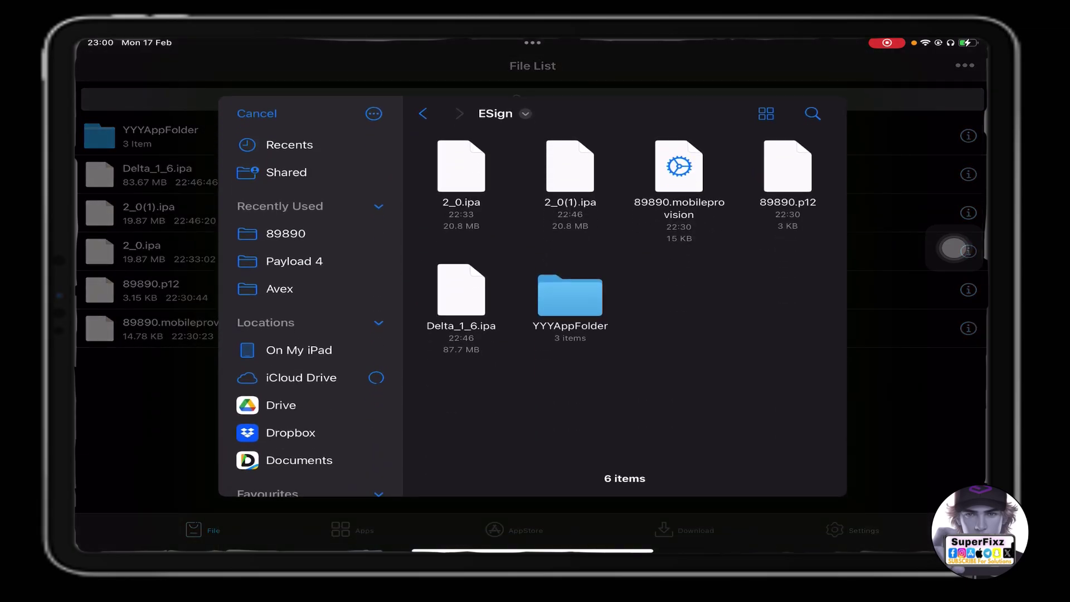
{"action": "left_click", "coordinate": [289, 145]}
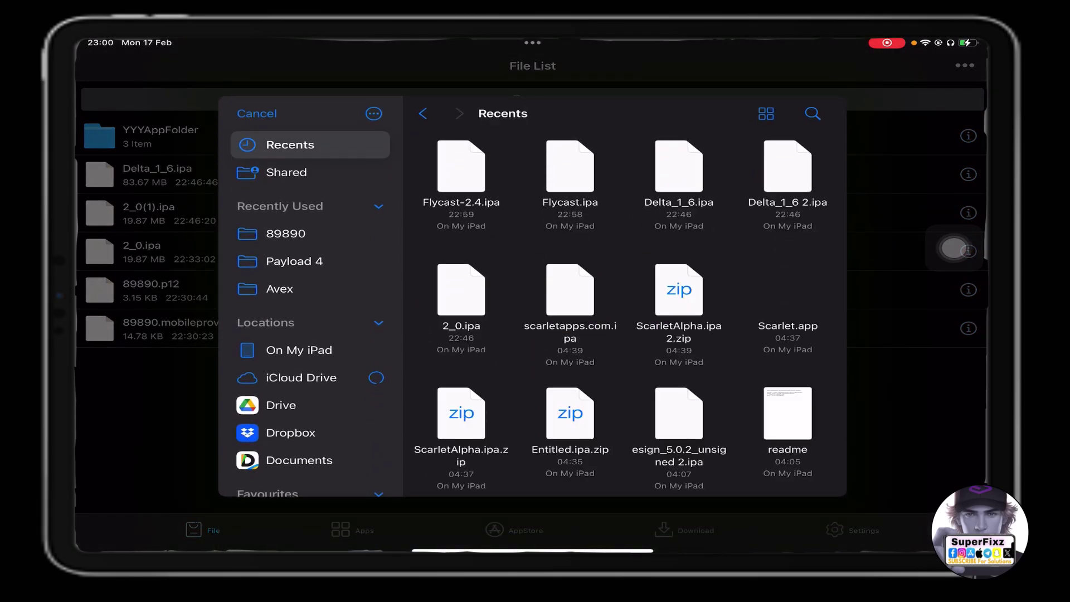
{"action": "left_click", "coordinate": [461, 171]}
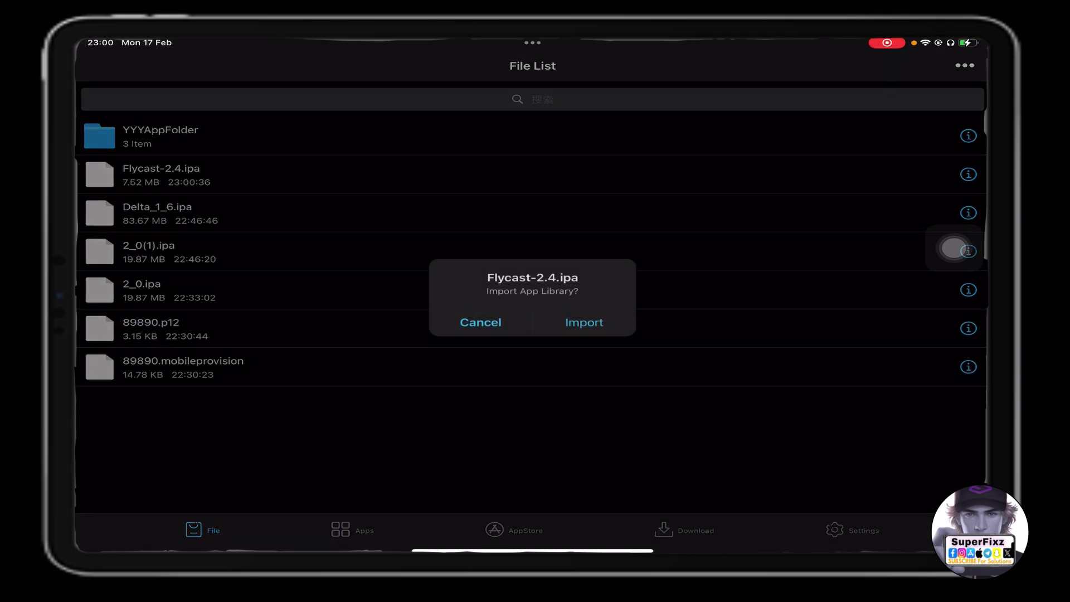
{"action": "left_click", "coordinate": [583, 322]}
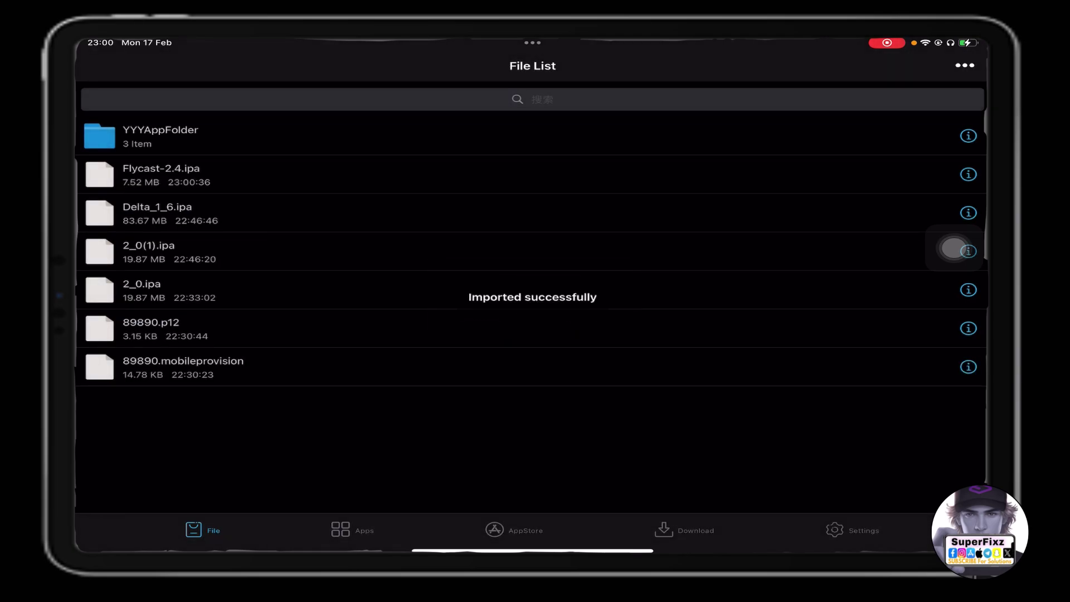
Sign the imported Flycast app from the Apps list and install it on the iPad
{"action": "left_click", "coordinate": [341, 530]}
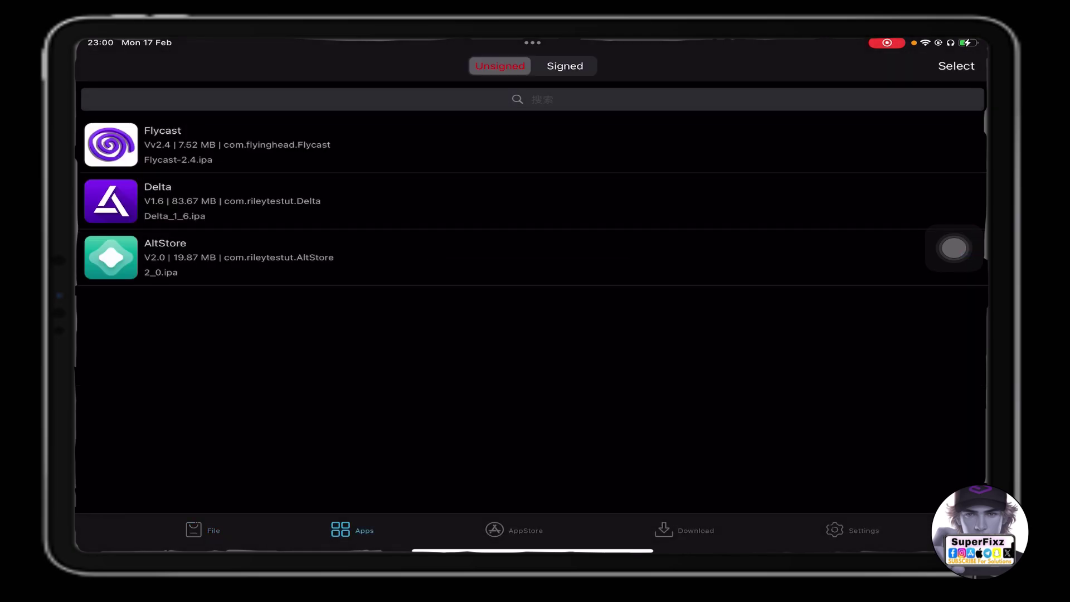
{"action": "left_click", "coordinate": [252, 144]}
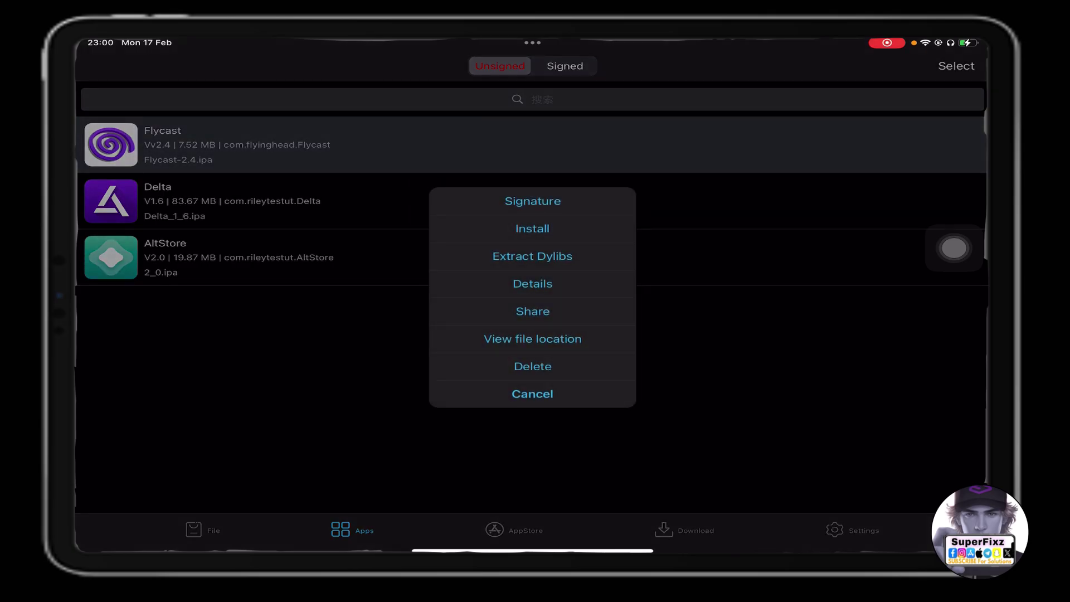
{"action": "left_click", "coordinate": [532, 201]}
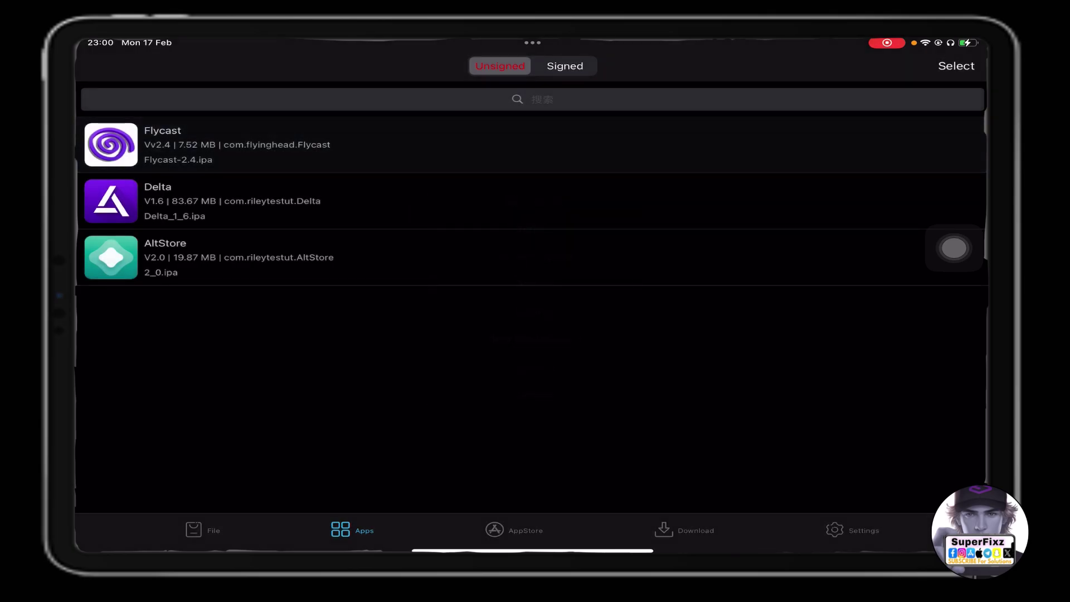
{"action": "left_click", "coordinate": [533, 422]}
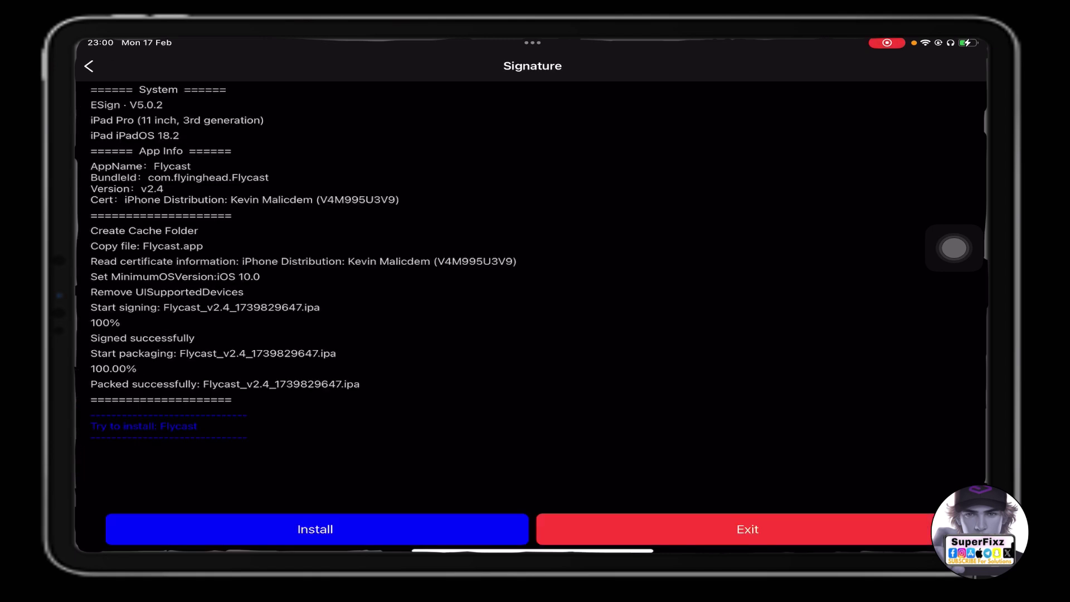
{"action": "left_click", "coordinate": [580, 312]}
{"action": "left_click_drag", "start_coordinate": [533, 550], "coordinate": [532, 351]}
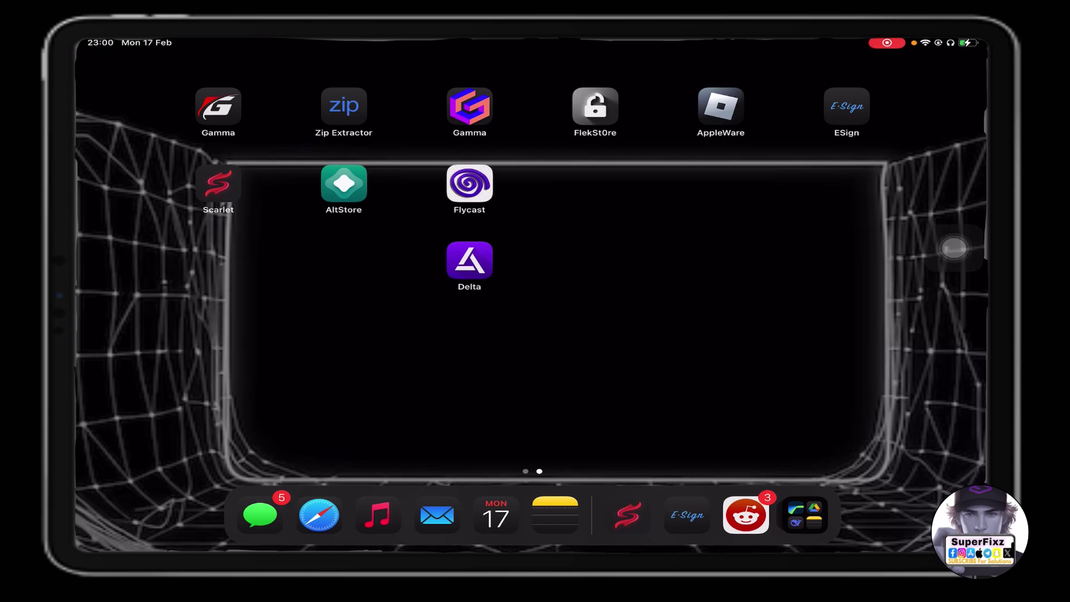
Place the Delta icon beside Flycast in the second row and finish rearranging
{"action": "left_click_drag", "start_coordinate": [469, 262], "coordinate": [566, 189]}
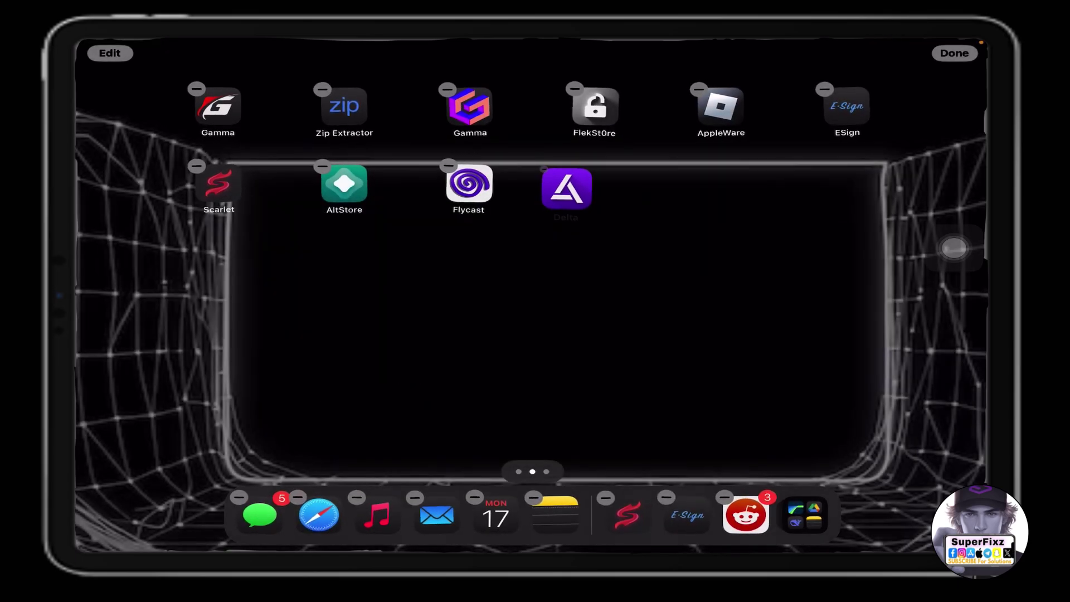
{"action": "left_click", "coordinate": [953, 53]}
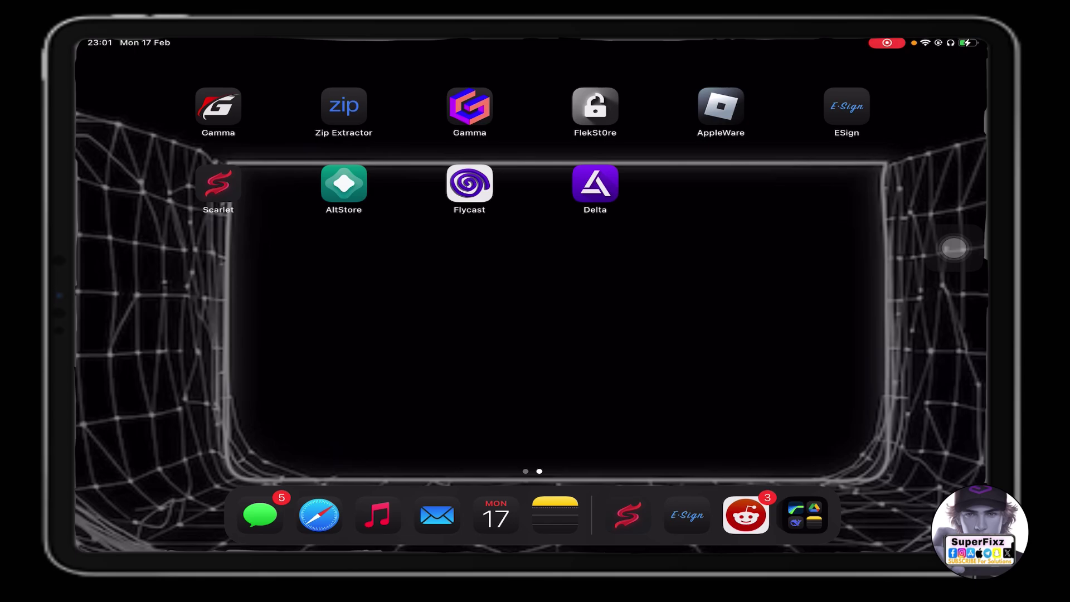
Launch Flycast and dismiss its local-network access permission request
{"action": "left_click", "coordinate": [470, 184]}
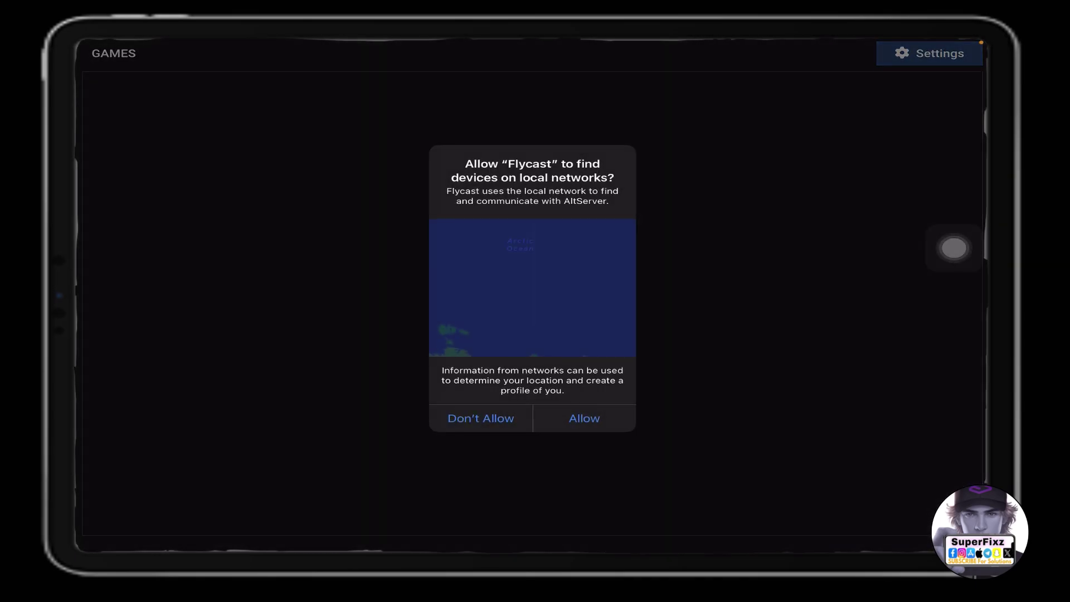
{"action": "left_click", "coordinate": [585, 419]}
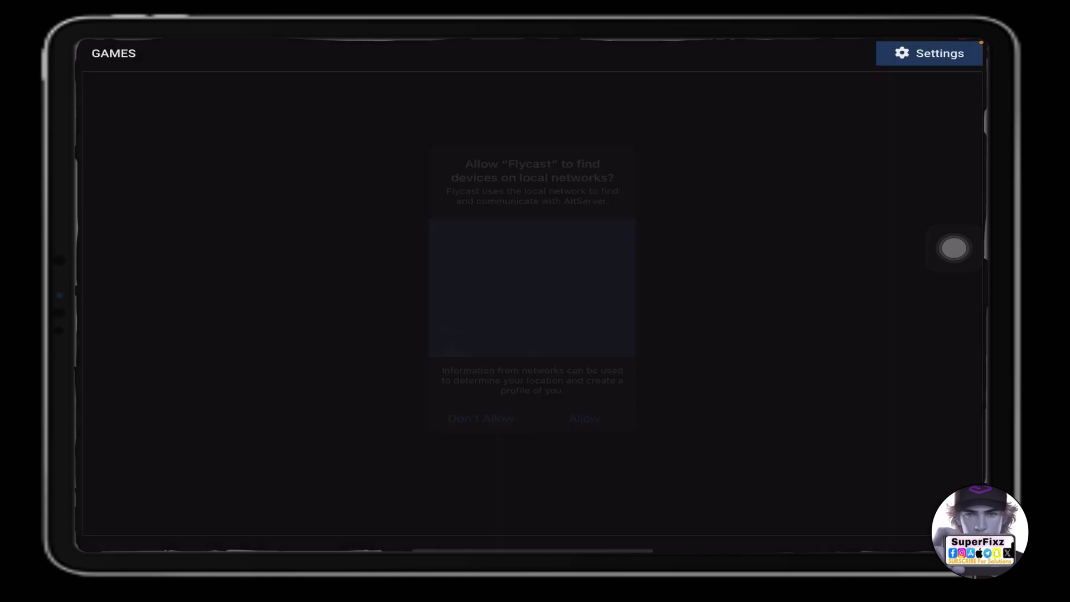